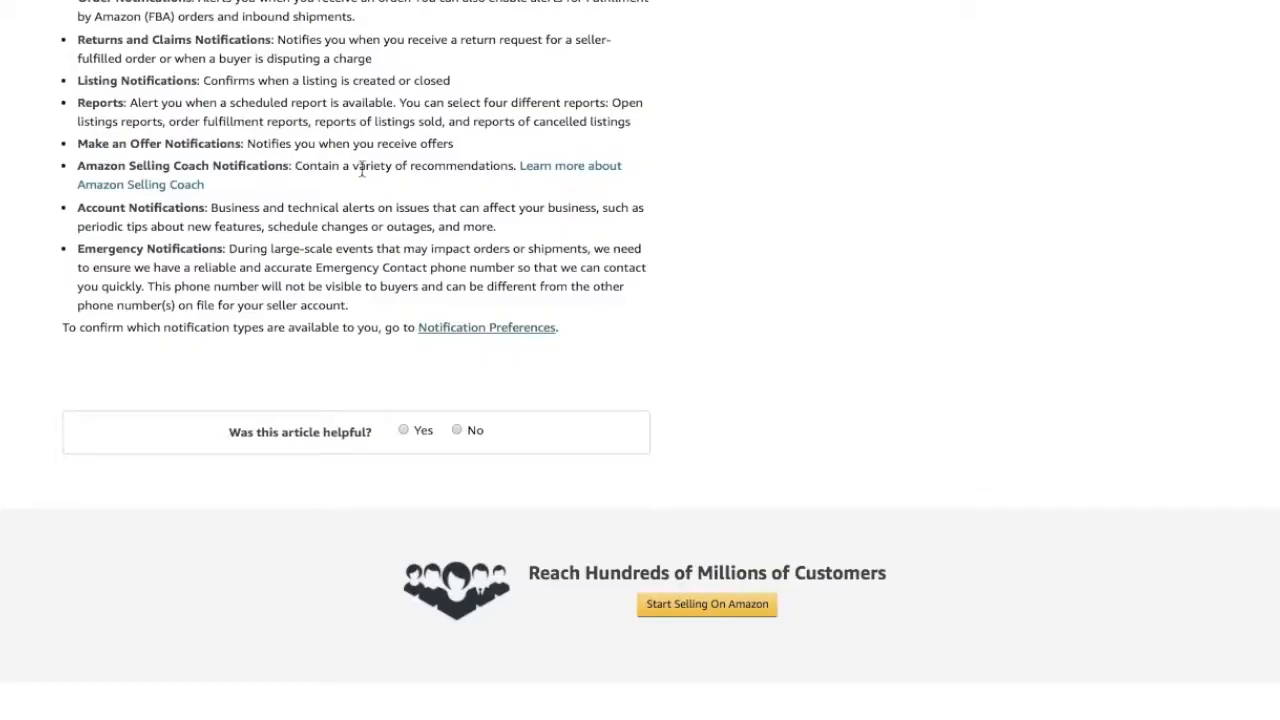
Read the Notification preferences help article, covering the setup instructions, email delivery failure and the list of notification types
{"action": "scroll", "coordinate": [329, 300], "scroll_direction": "up", "scroll_amount": 10}
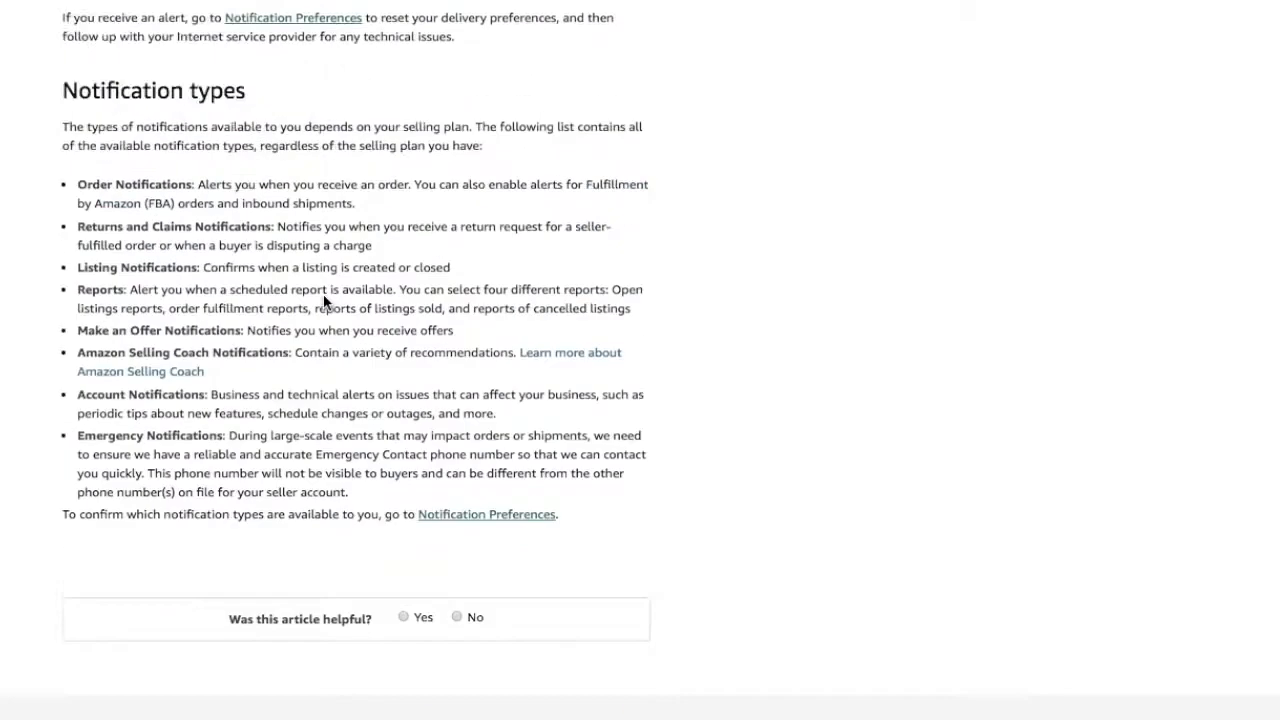
{"action": "scroll", "coordinate": [320, 356], "scroll_direction": "down", "scroll_amount": 1}
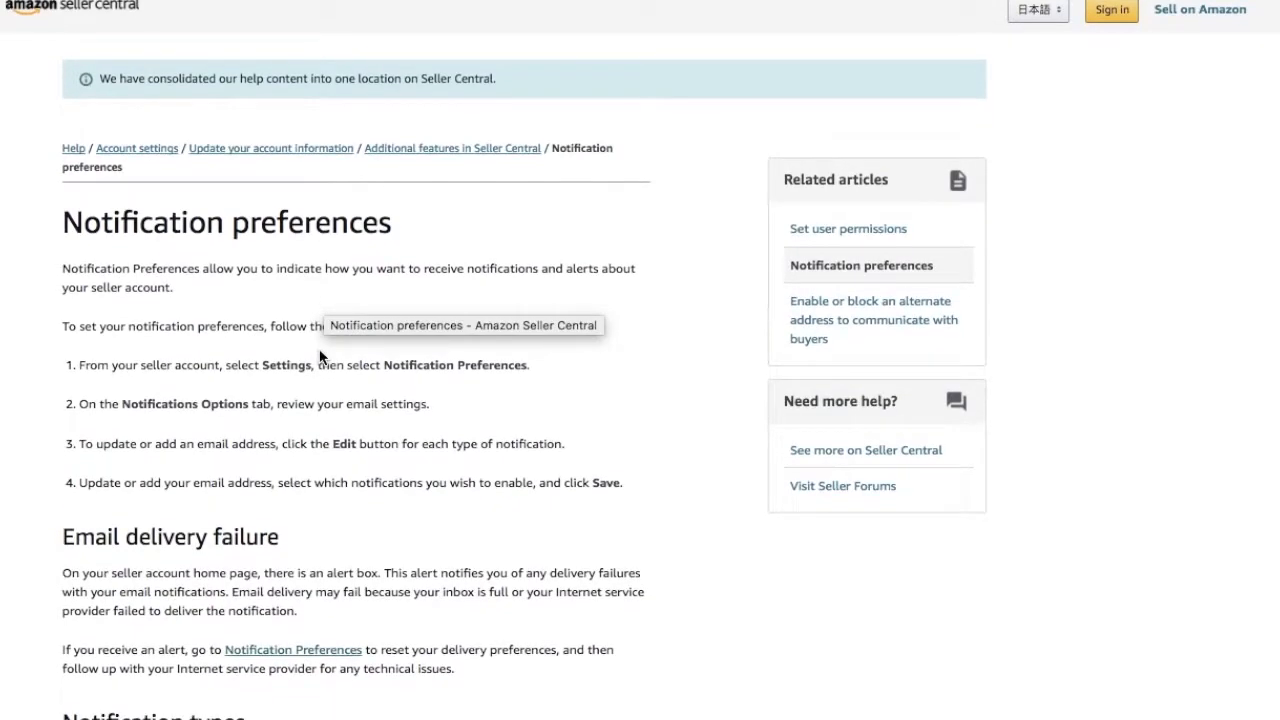
{"action": "scroll", "coordinate": [320, 356], "scroll_direction": "down", "scroll_amount": 1}
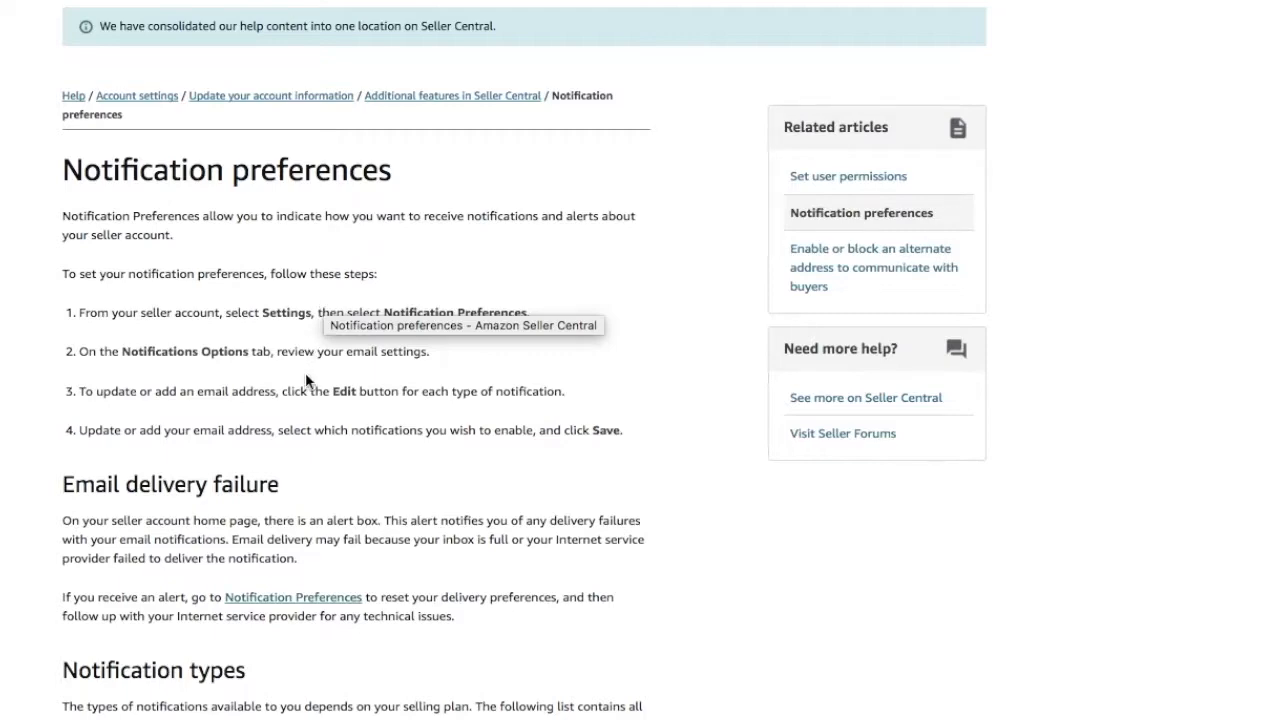
{"action": "scroll", "coordinate": [305, 372], "scroll_direction": "down", "scroll_amount": 1}
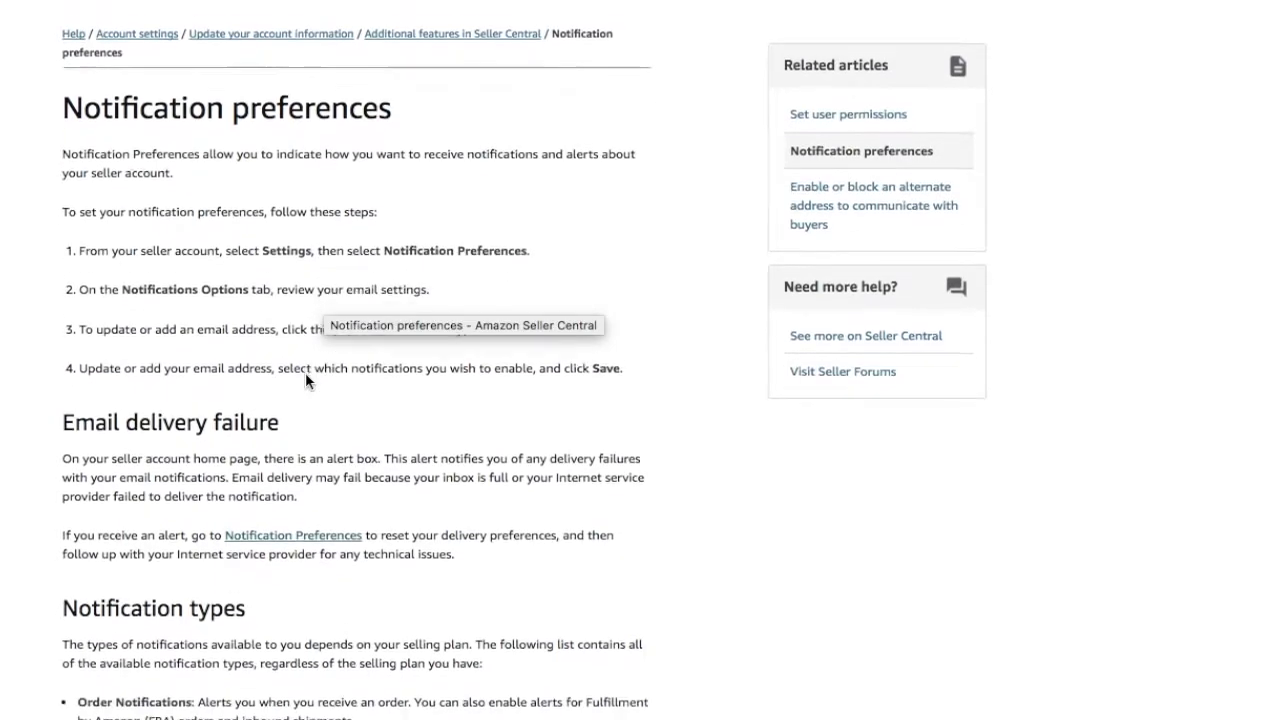
{"action": "scroll", "coordinate": [305, 545], "scroll_direction": "down", "scroll_amount": 5}
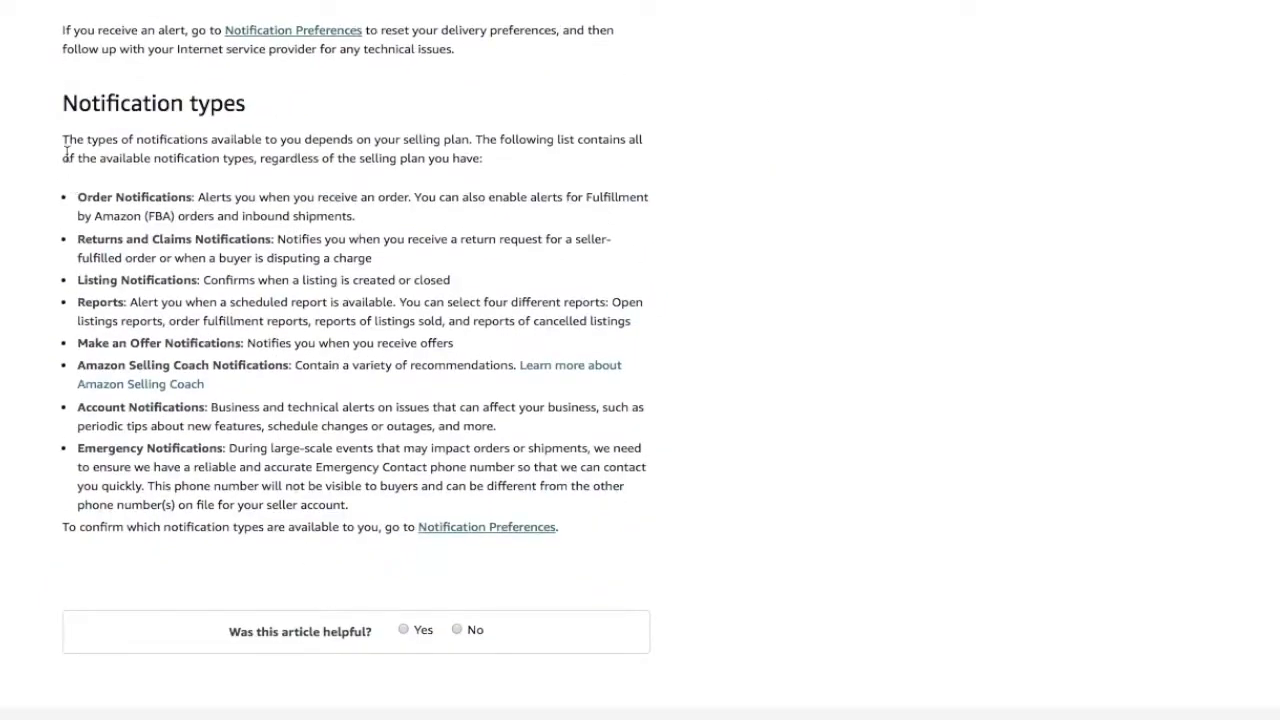
{"action": "left_click_drag", "start_coordinate": [75, 195], "coordinate": [380, 508]}
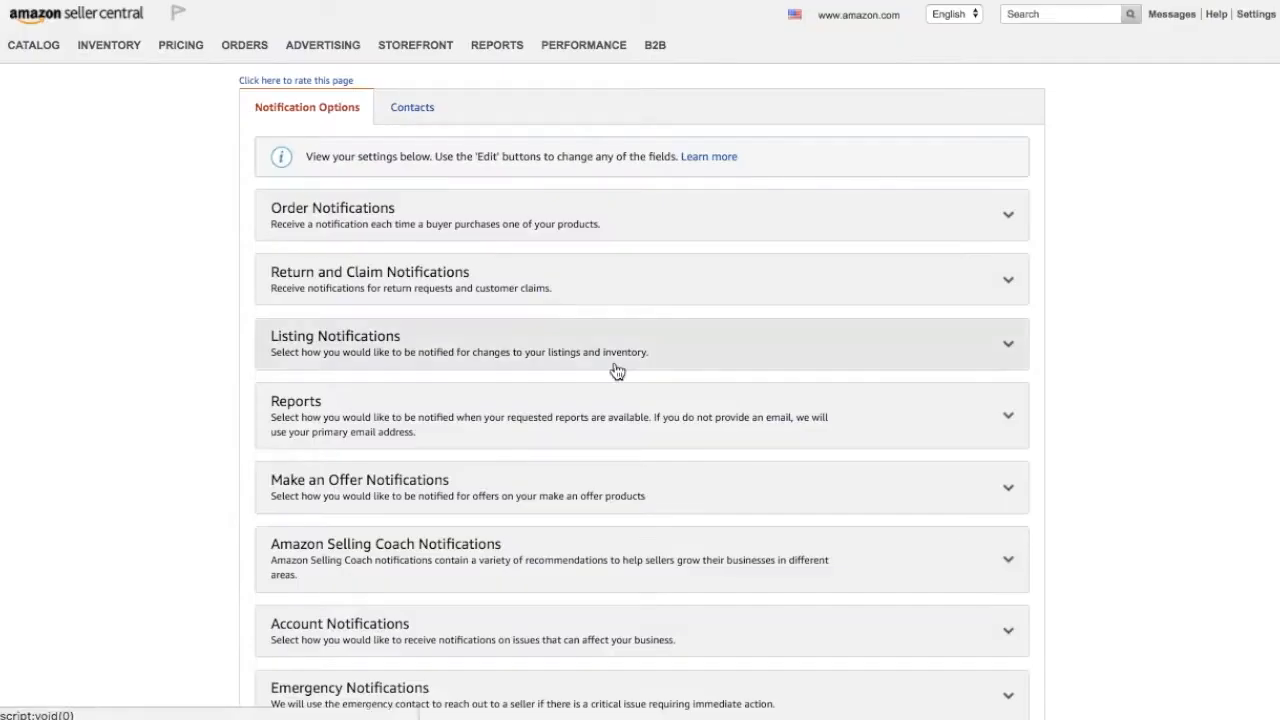
Review the seller account's notification categories, from Order Notifications through Messaging
{"action": "scroll", "coordinate": [617, 372], "scroll_direction": "down", "scroll_amount": 1}
{"action": "scroll", "coordinate": [617, 372], "scroll_direction": "up", "scroll_amount": 1}
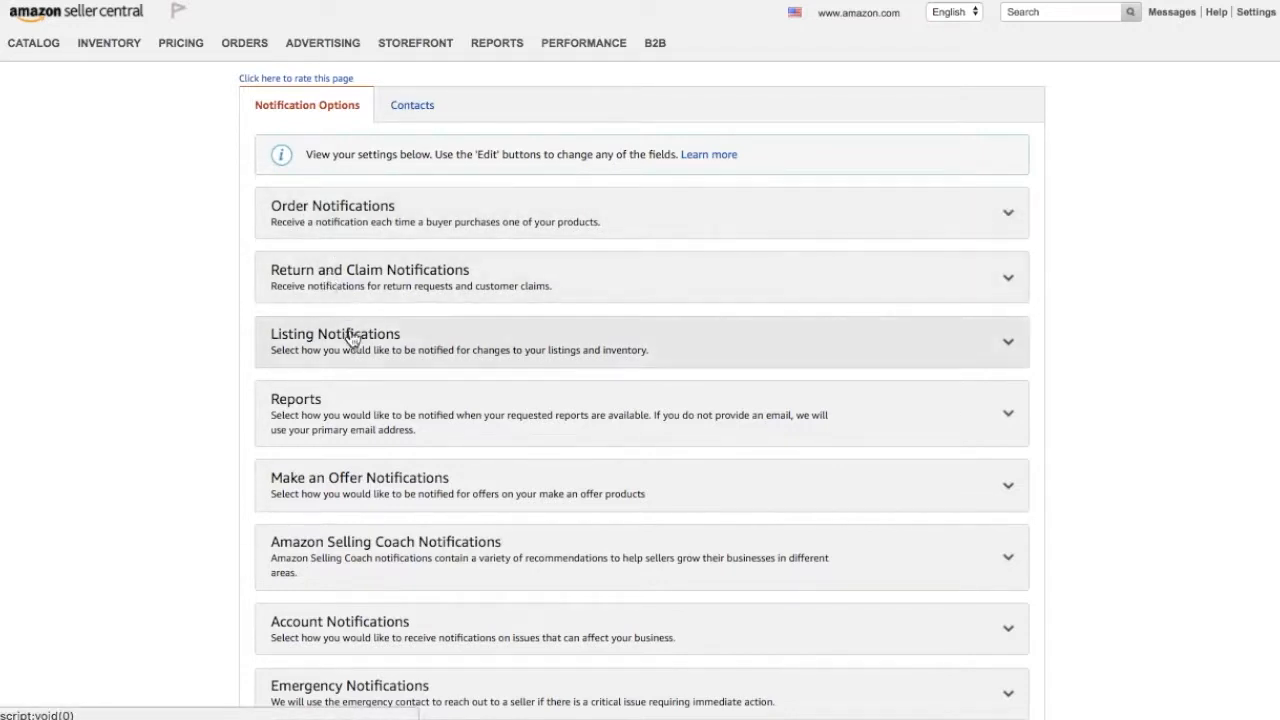
{"action": "scroll", "coordinate": [330, 434], "scroll_direction": "down", "scroll_amount": 1}
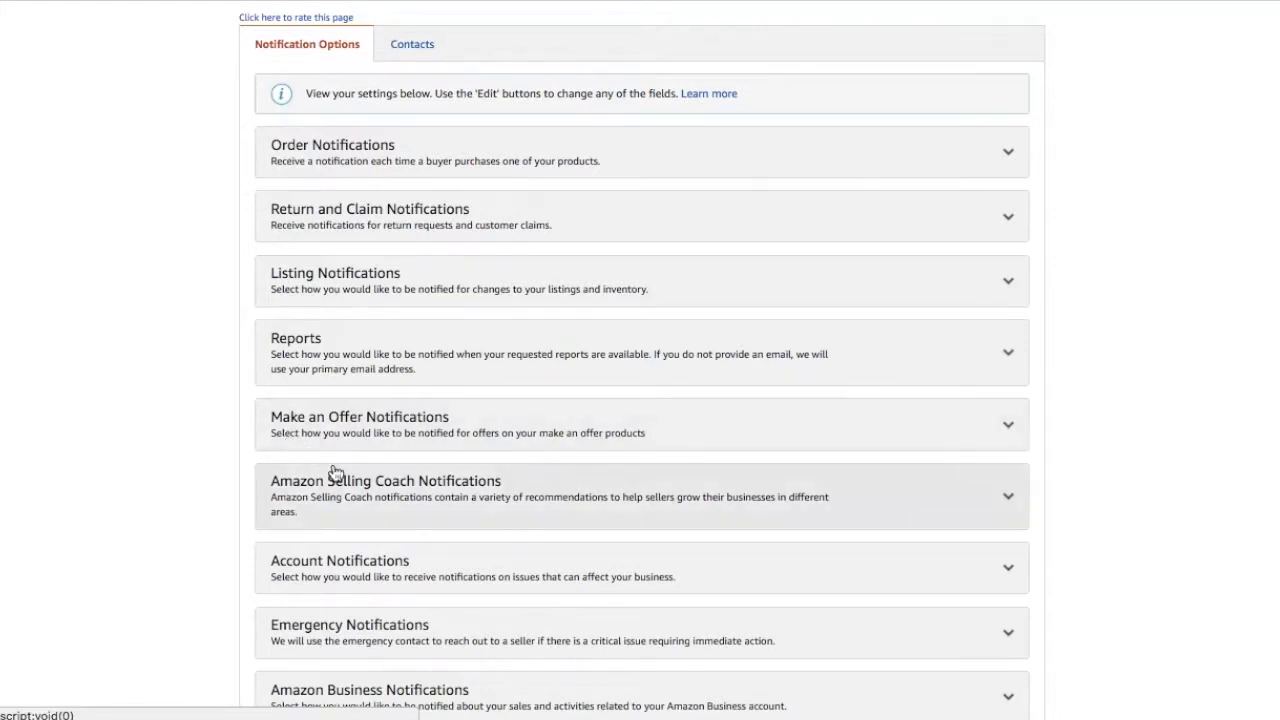
{"action": "scroll", "coordinate": [335, 472], "scroll_direction": "down", "scroll_amount": 4}
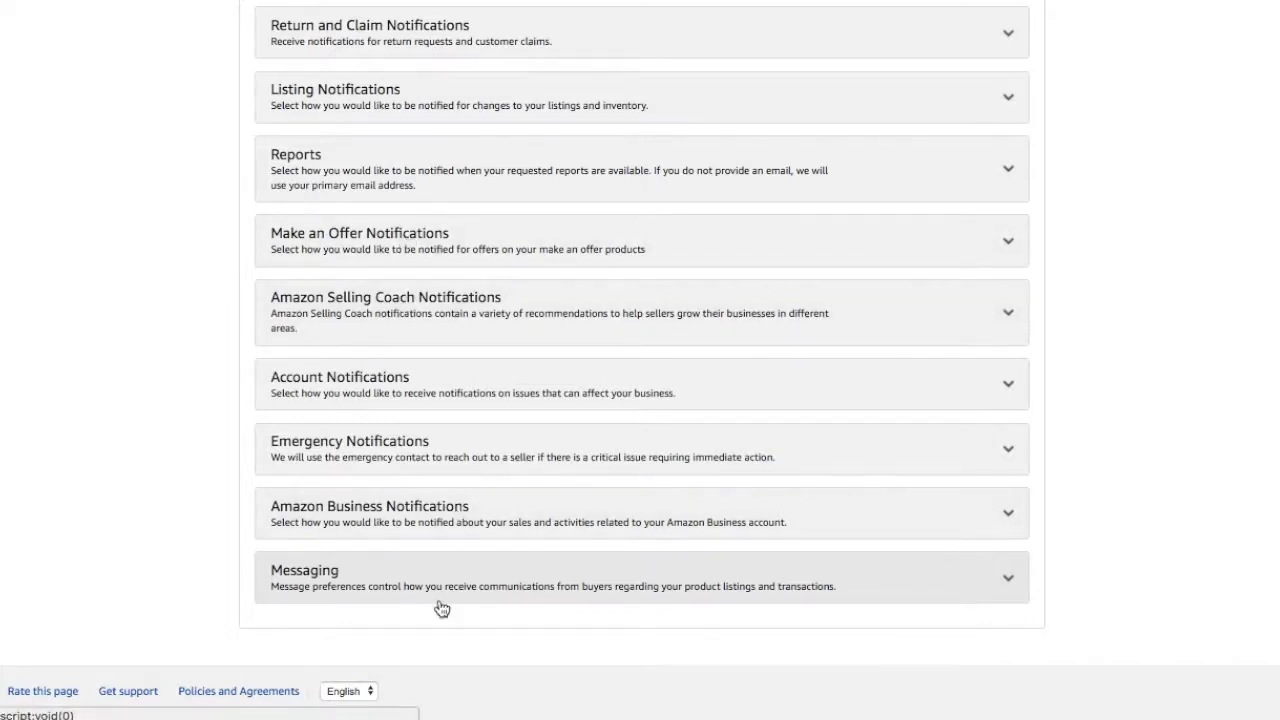
{"action": "scroll", "coordinate": [482, 419], "scroll_direction": "up", "scroll_amount": 1}
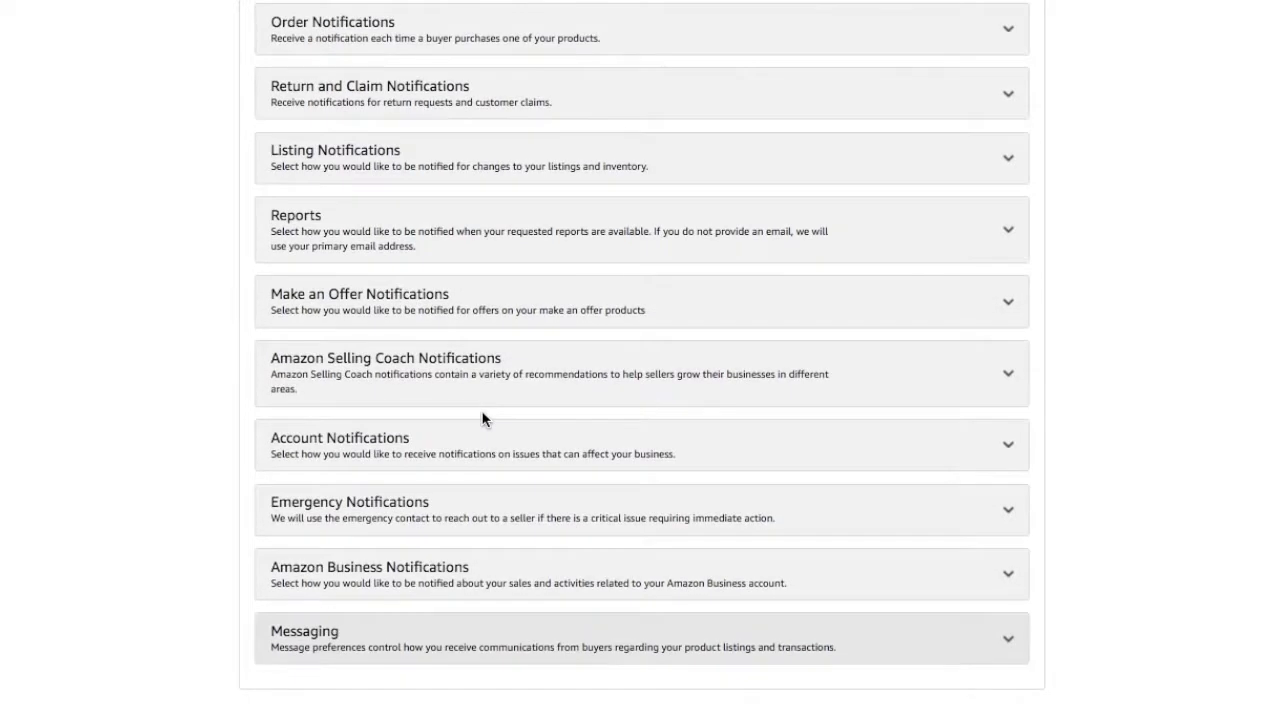
{"action": "scroll", "coordinate": [482, 419], "scroll_direction": "up", "scroll_amount": 2}
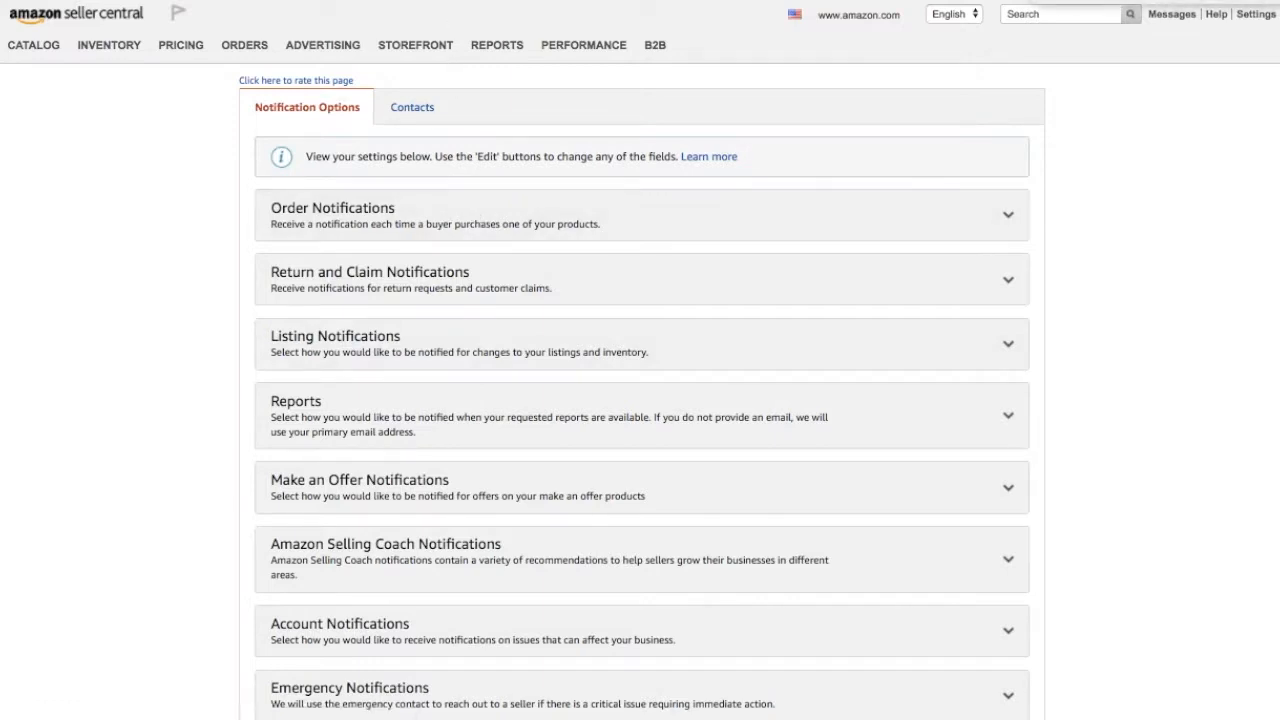
Switch to Gmail's Promotions category and select the Learn365 message "Find Everything Education at Learn365! Enjoy Free Shipping"
{"action": "left_click", "coordinate": [262, 1]}
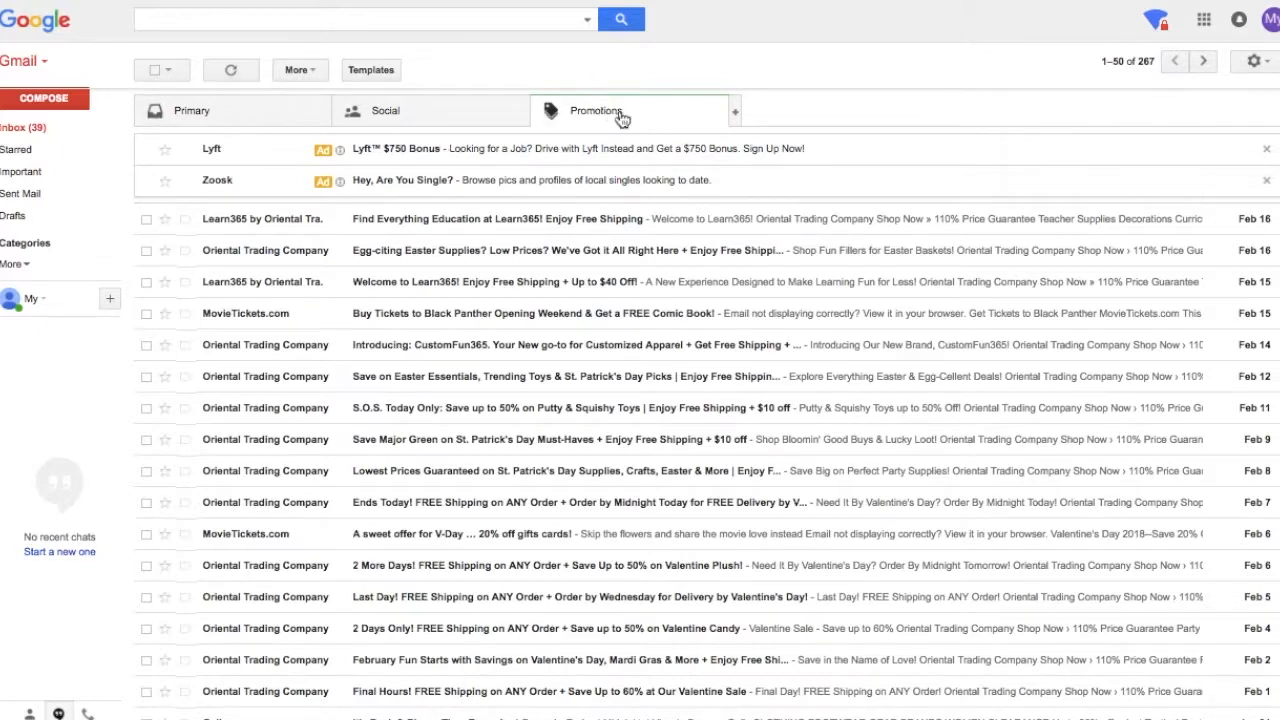
{"action": "scroll", "coordinate": [318, 334], "scroll_direction": "down", "scroll_amount": 1}
{"action": "scroll", "coordinate": [318, 334], "scroll_direction": "up", "scroll_amount": 1}
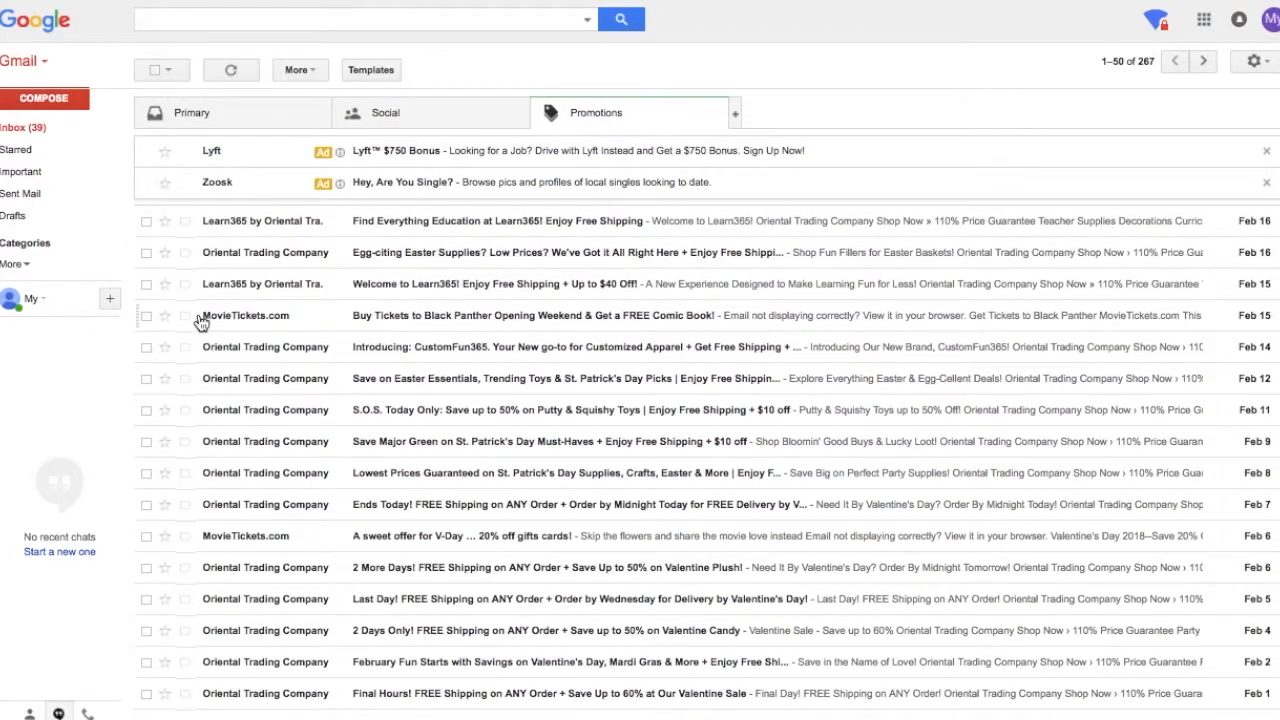
{"action": "left_click", "coordinate": [147, 225]}
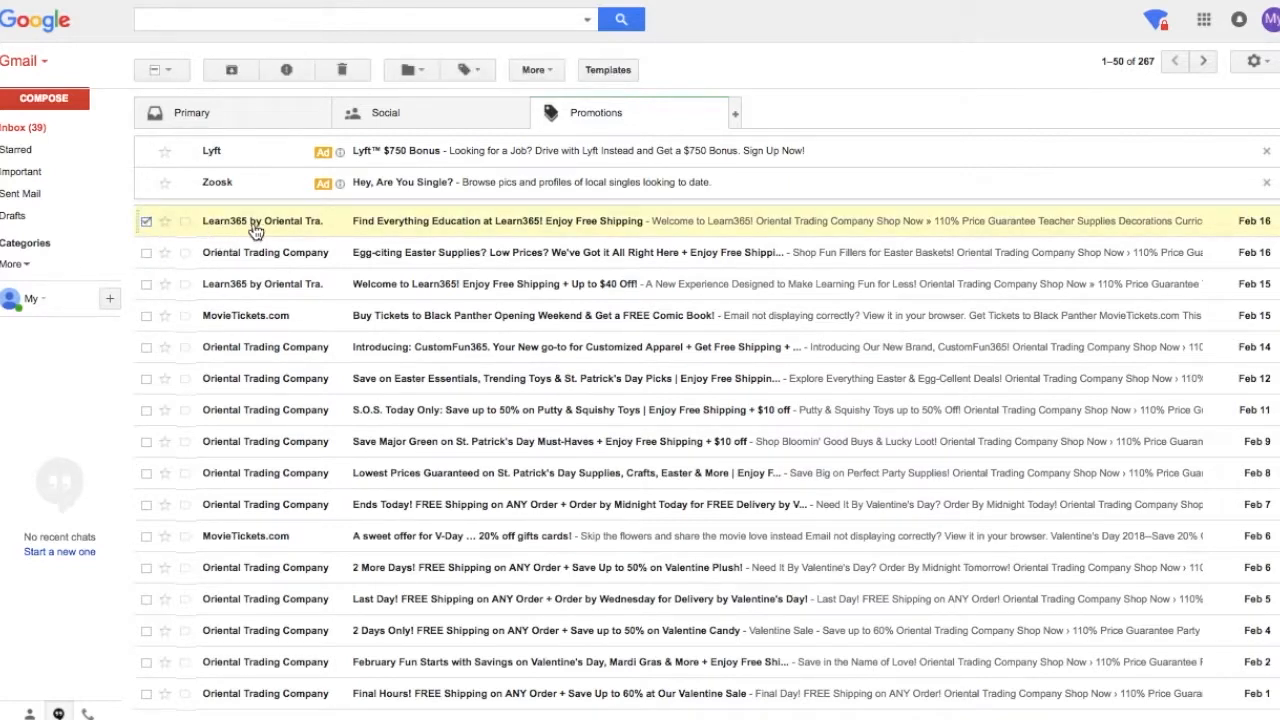
{"action": "mouse_move", "coordinate": [256, 230]}
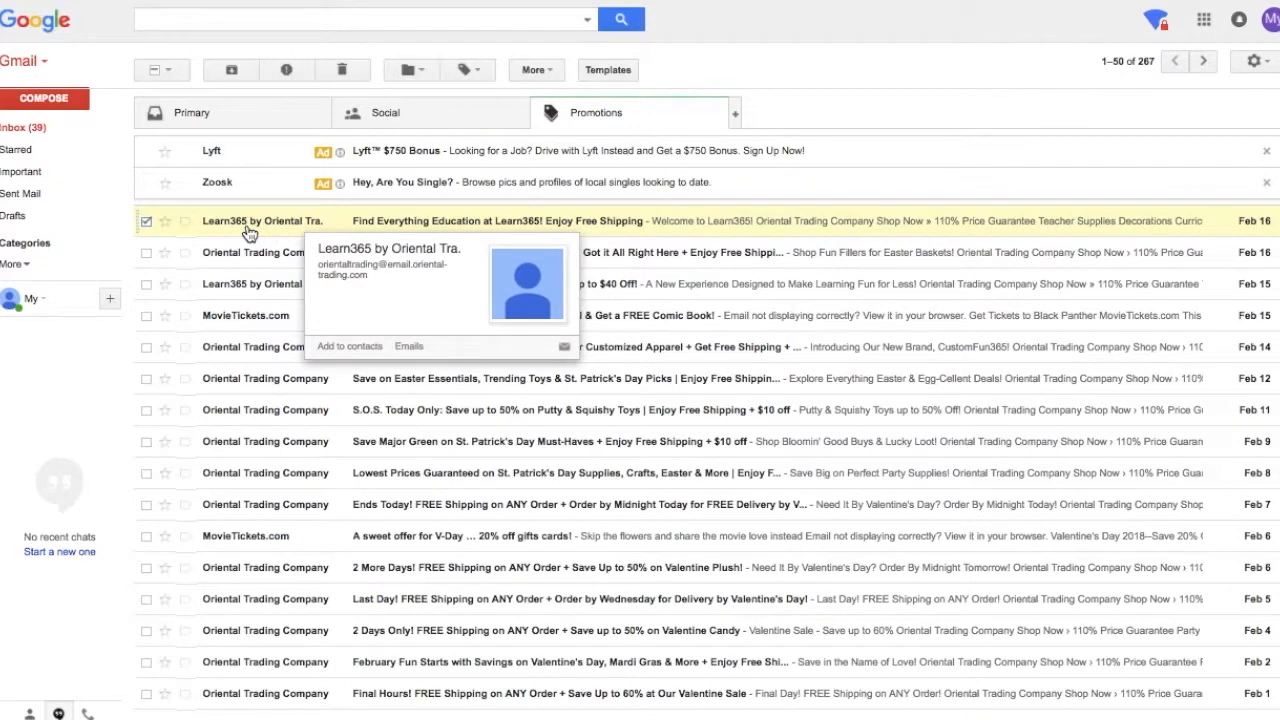
{"action": "left_click", "coordinate": [146, 253]}
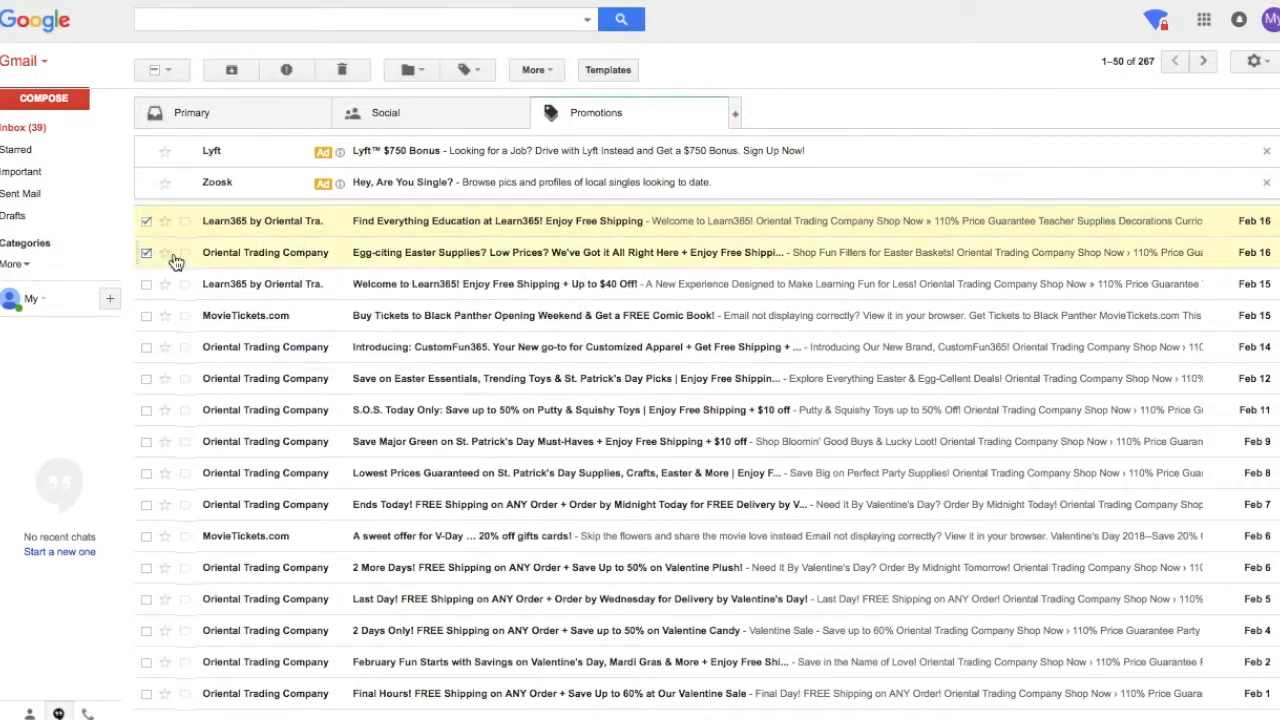
{"action": "mouse_move", "coordinate": [266, 259]}
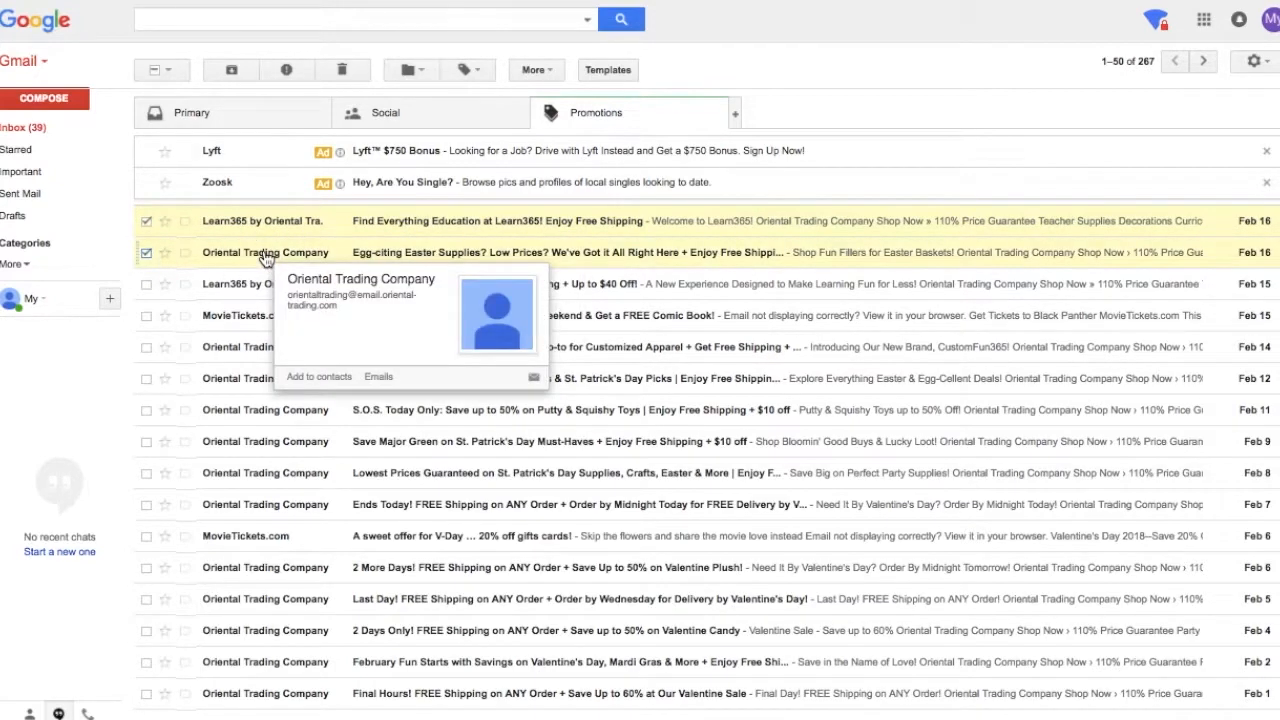
{"action": "left_click", "coordinate": [146, 253]}
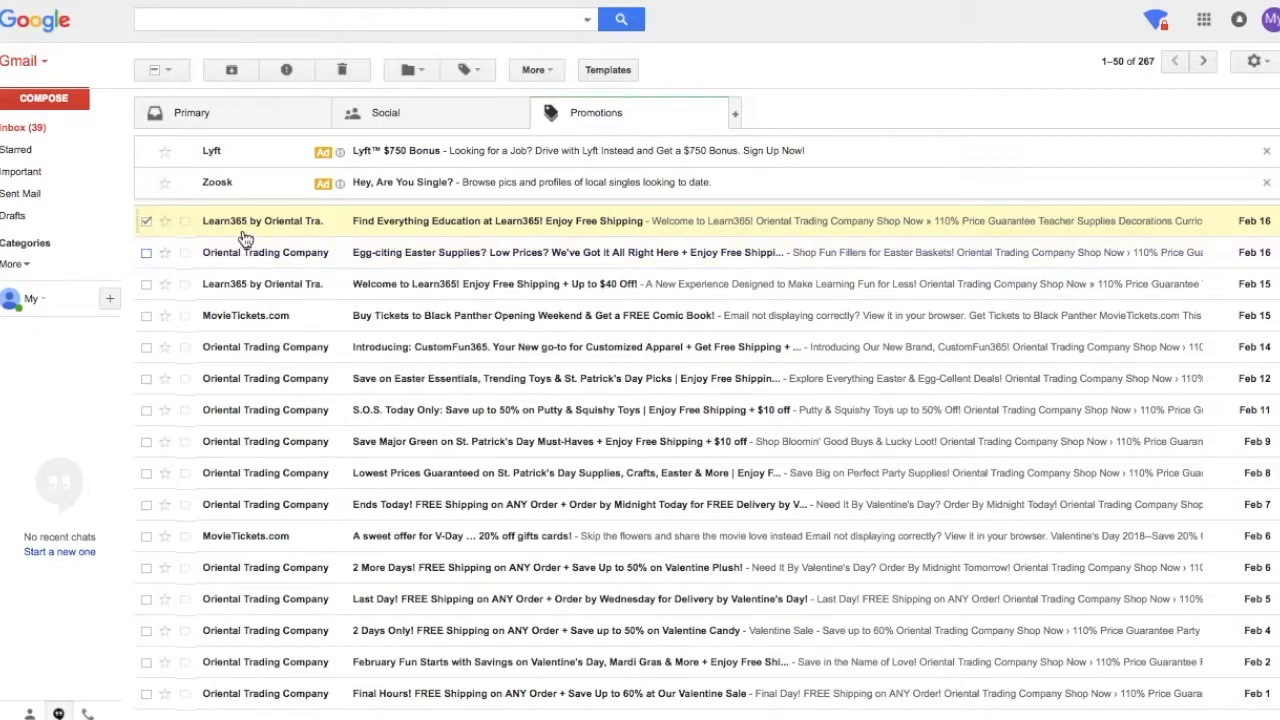
Start a filter for messages like the selected Learn365 email and examine its sender, subject and keyword criteria
{"action": "mouse_move", "coordinate": [247, 225]}
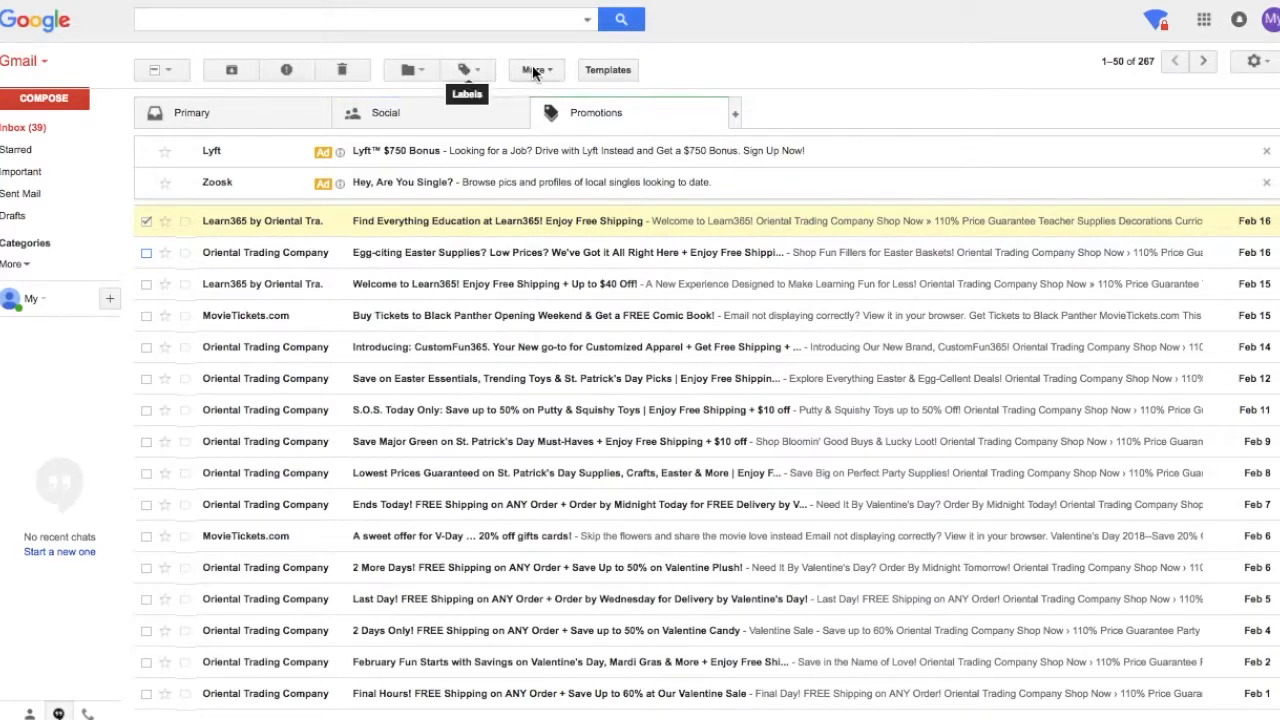
{"action": "left_click", "coordinate": [553, 69]}
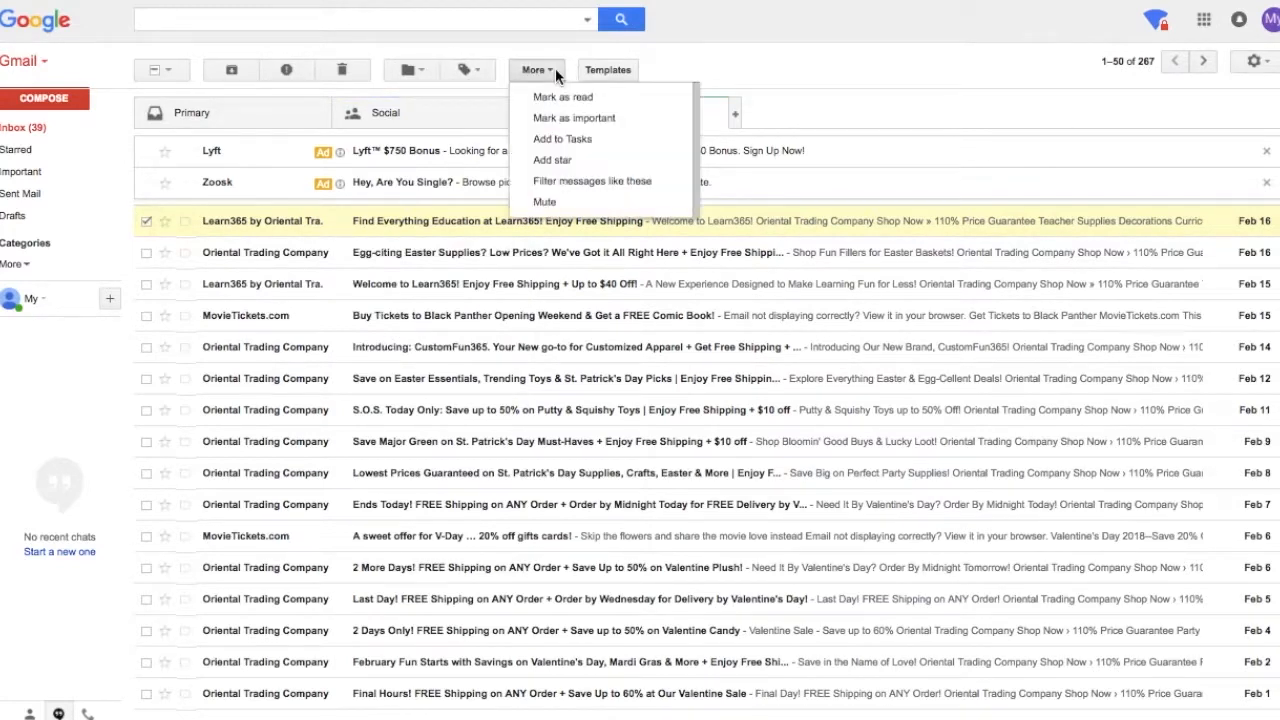
{"action": "left_click", "coordinate": [558, 181]}
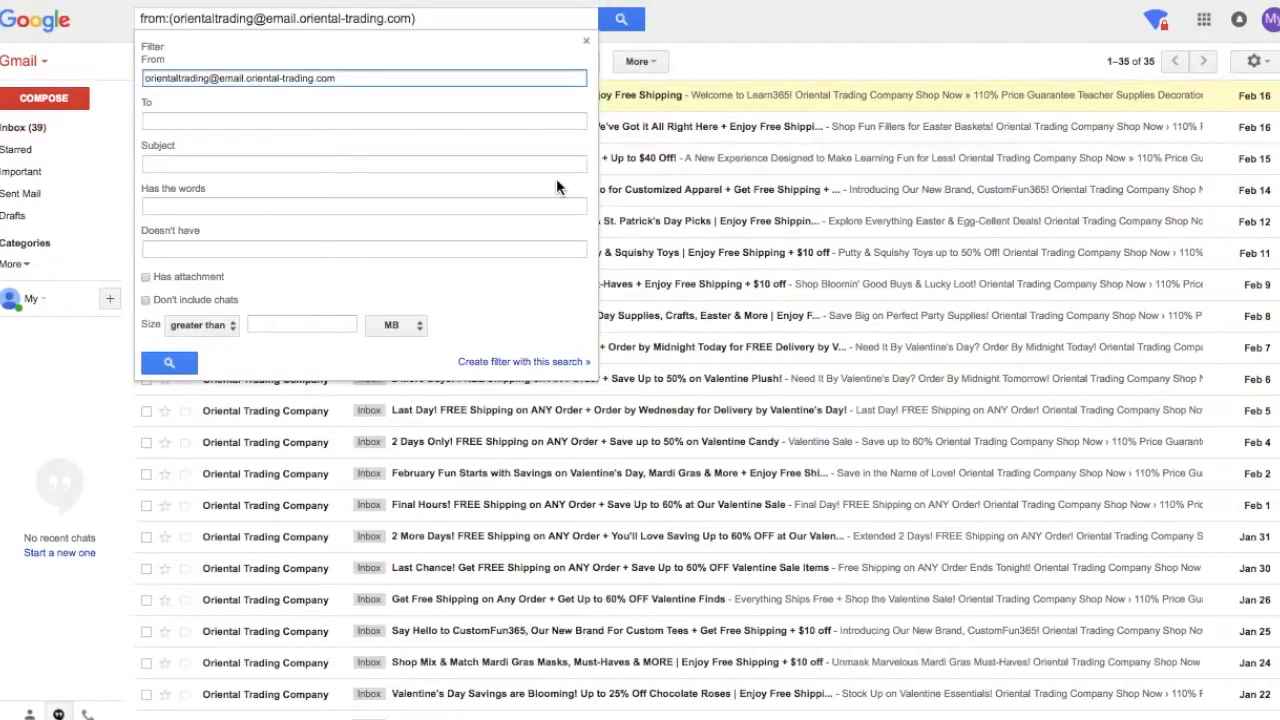
{"action": "left_click_drag", "start_coordinate": [355, 78], "coordinate": [57, 87]}
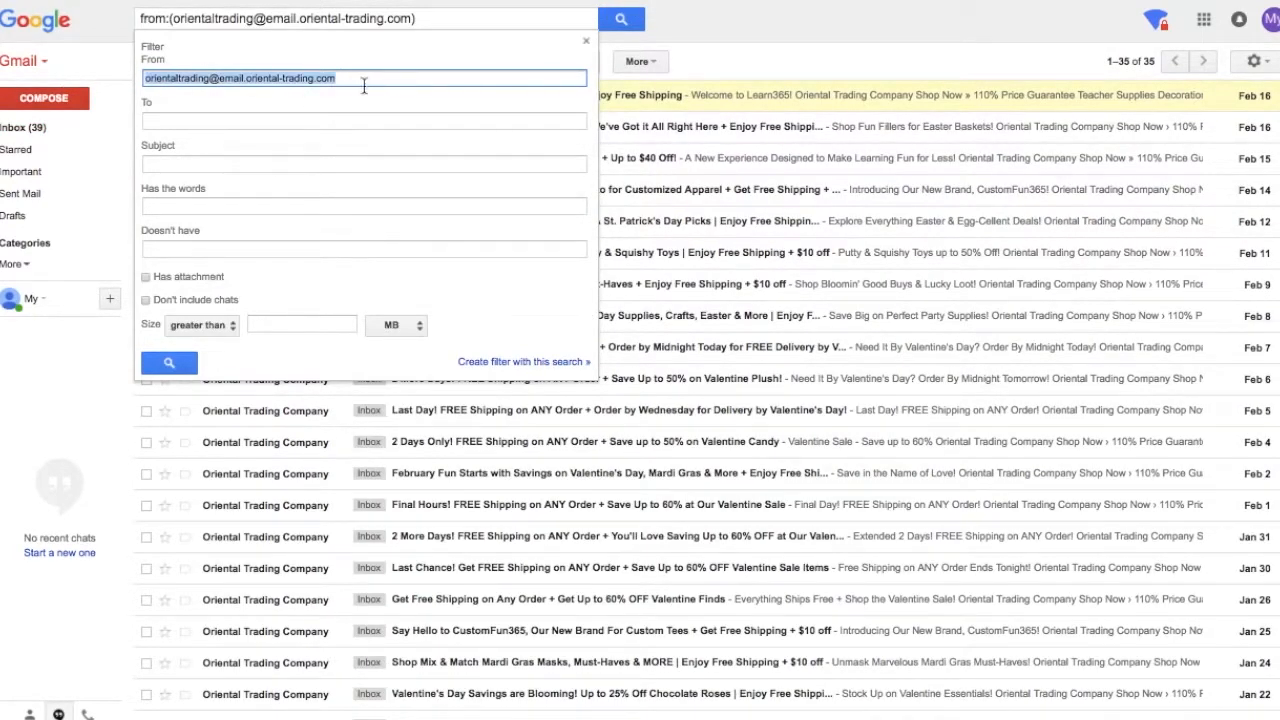
{"action": "left_click", "coordinate": [265, 166]}
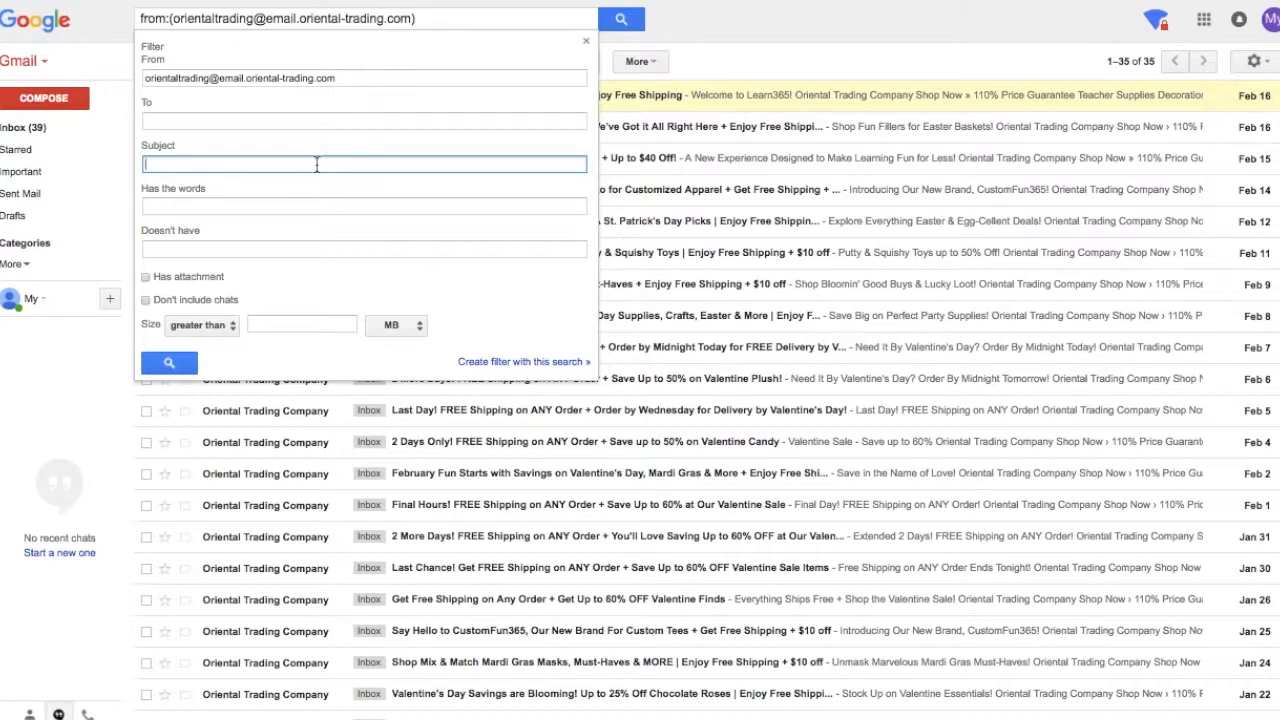
{"action": "left_click", "coordinate": [253, 207]}
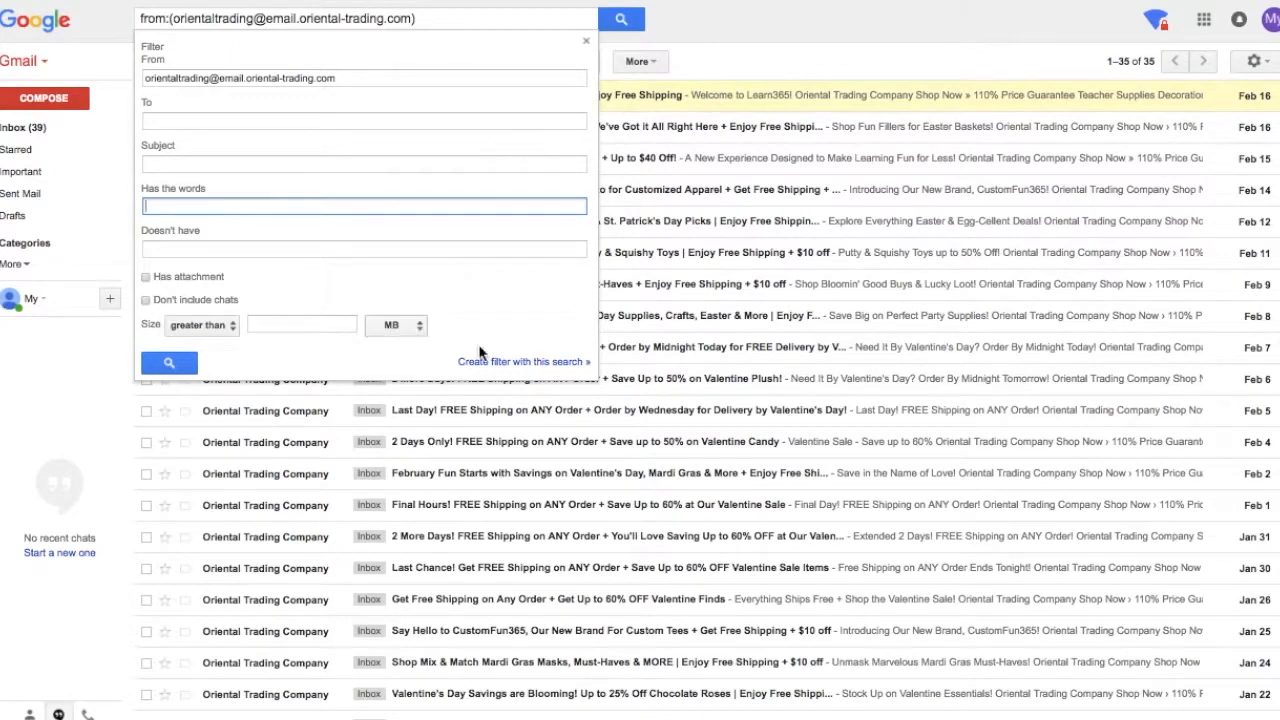
Proceed to the filter's actions, examine the label choices, and close the form without creating the filter
{"action": "left_click", "coordinate": [508, 364]}
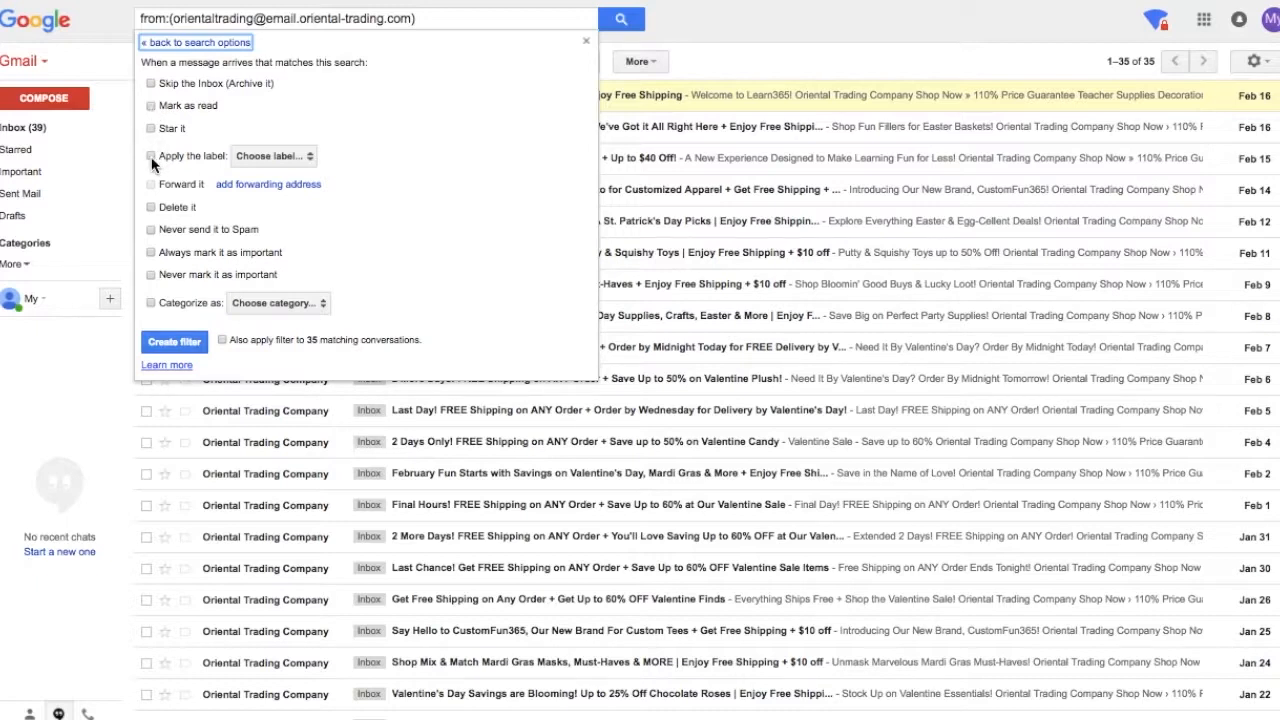
{"action": "left_click", "coordinate": [300, 160]}
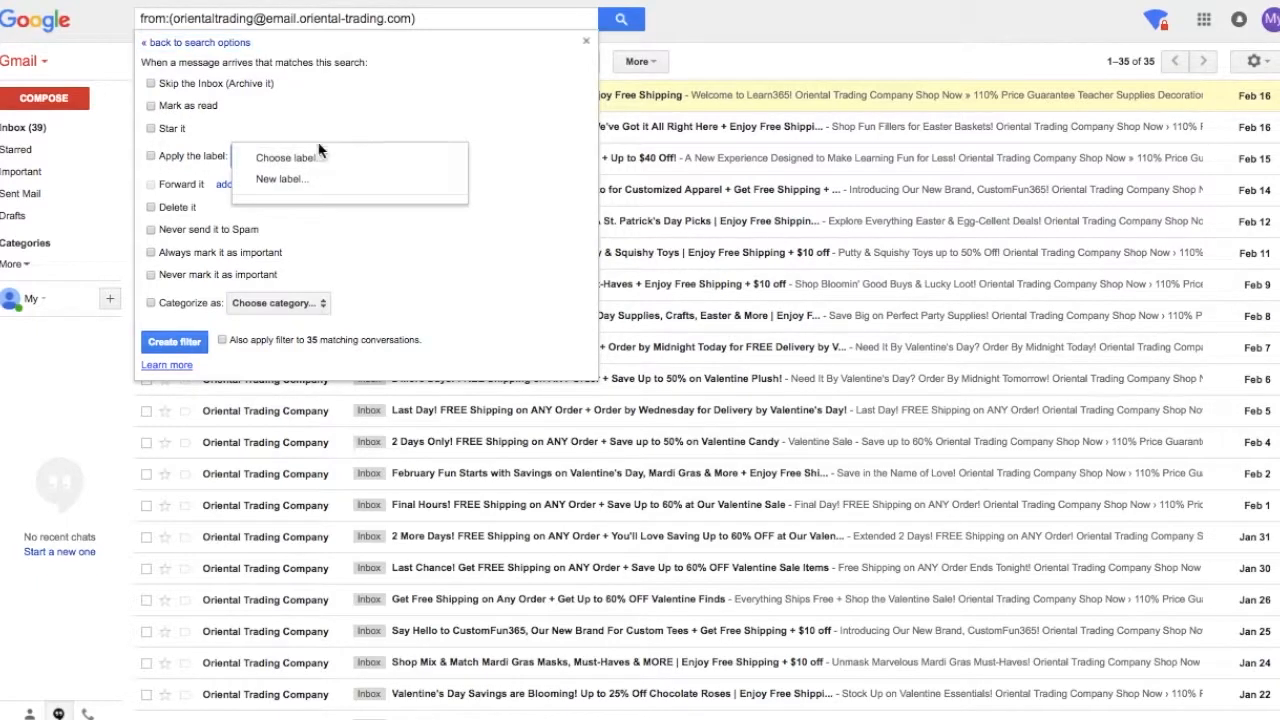
{"action": "left_click", "coordinate": [303, 127]}
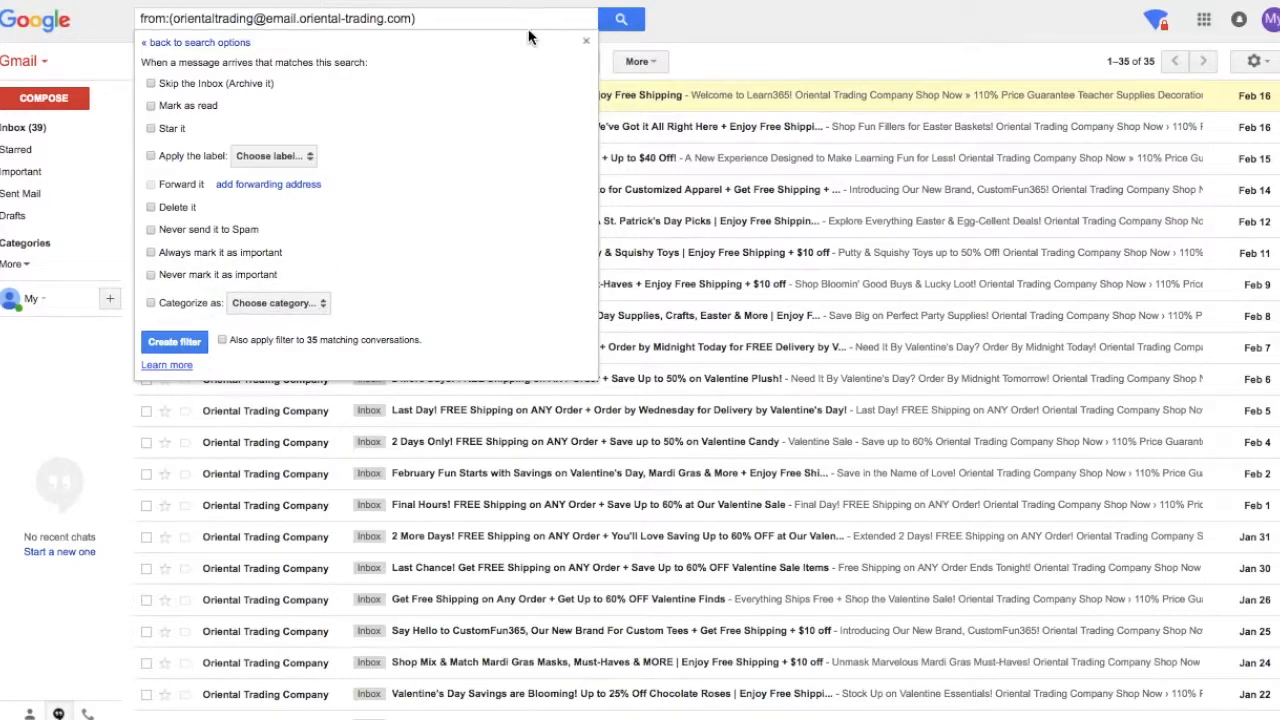
{"action": "left_click", "coordinate": [586, 42]}
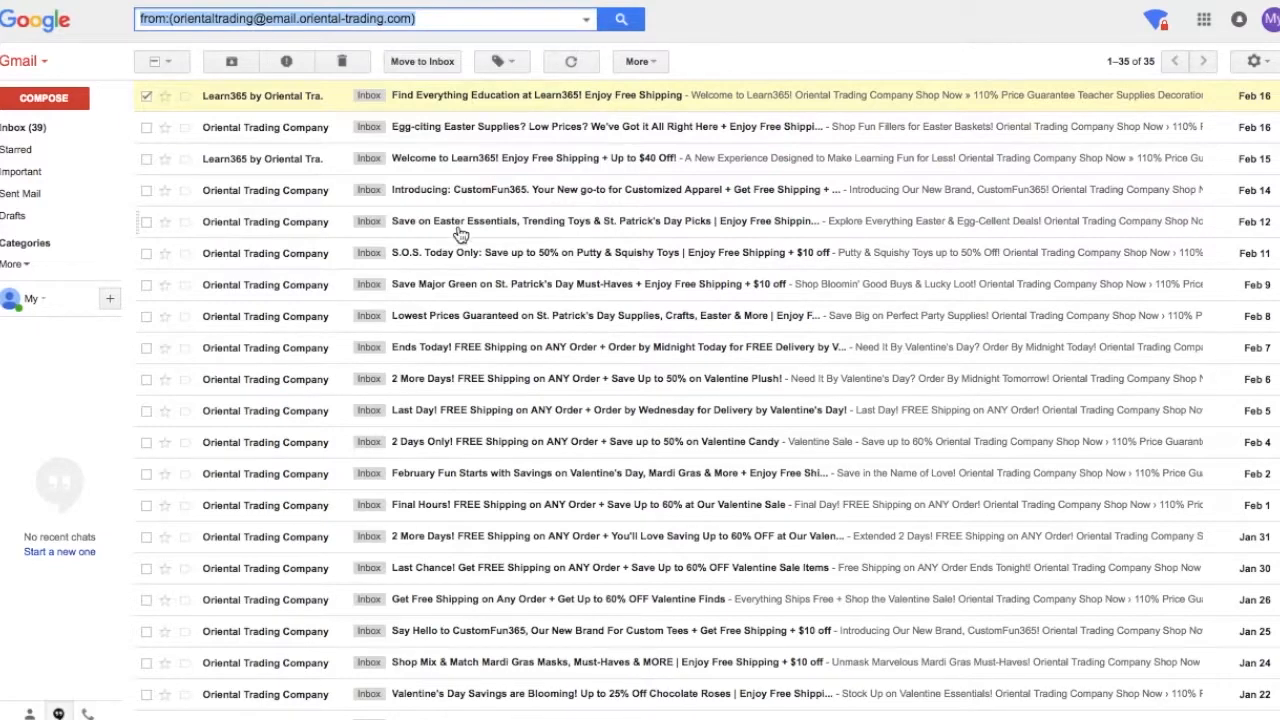
Return to Amazon Seller Central's notification preferences and look over the list of notification categories again
{"action": "scroll", "coordinate": [418, 338], "scroll_direction": "down", "scroll_amount": 1}
{"action": "scroll", "coordinate": [418, 338], "scroll_direction": "up", "scroll_amount": 1}
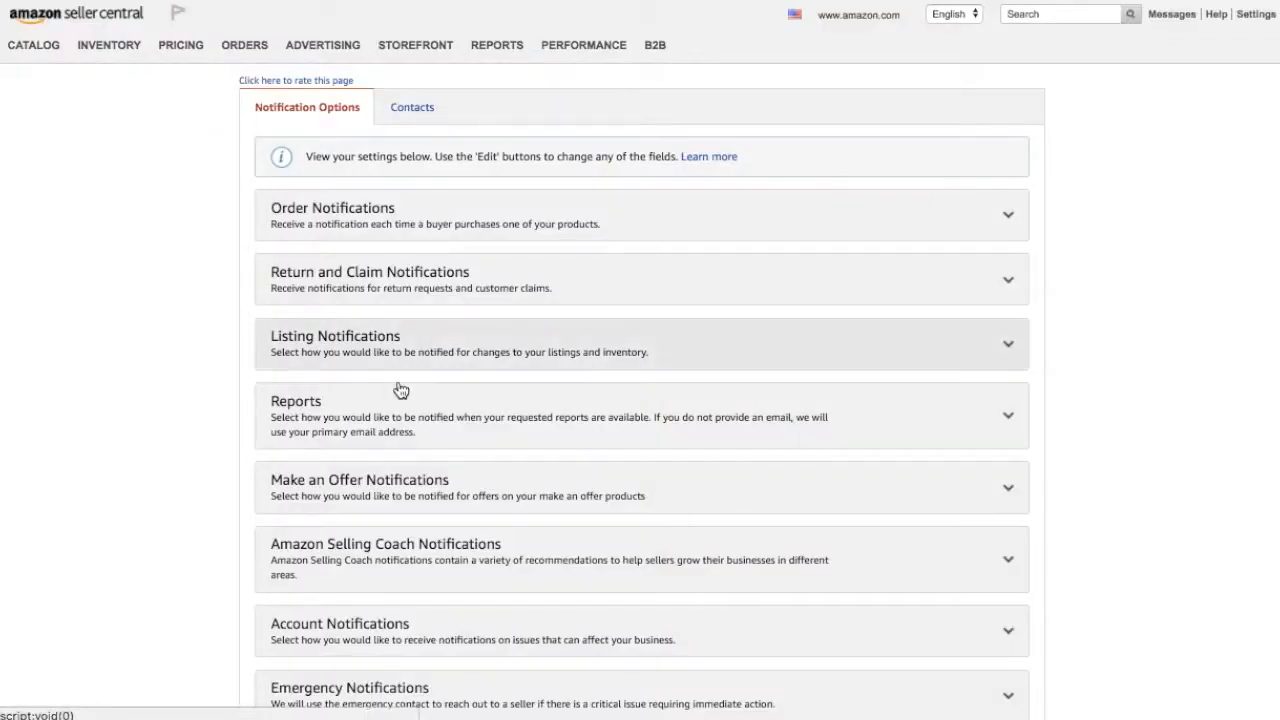
{"action": "scroll", "coordinate": [380, 463], "scroll_direction": "down", "scroll_amount": 2}
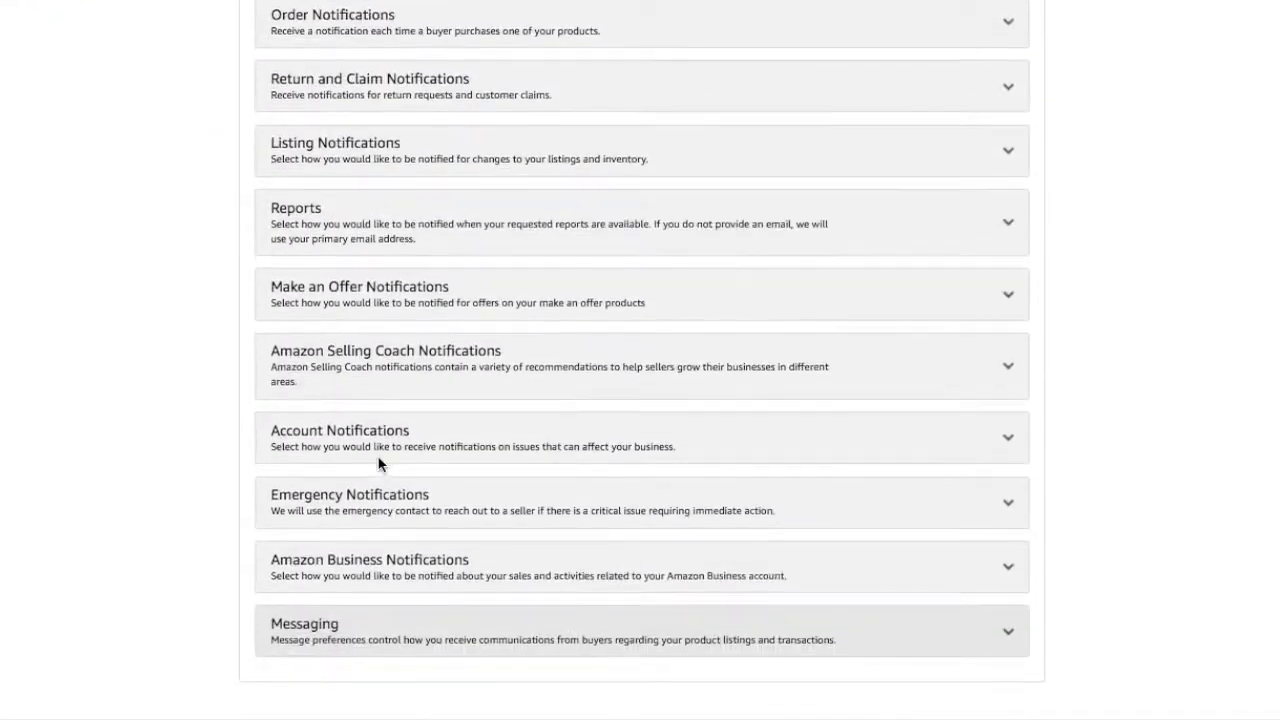
{"action": "scroll", "coordinate": [381, 464], "scroll_direction": "up", "scroll_amount": 2}
{"action": "scroll", "coordinate": [380, 463], "scroll_direction": "down", "scroll_amount": 1}
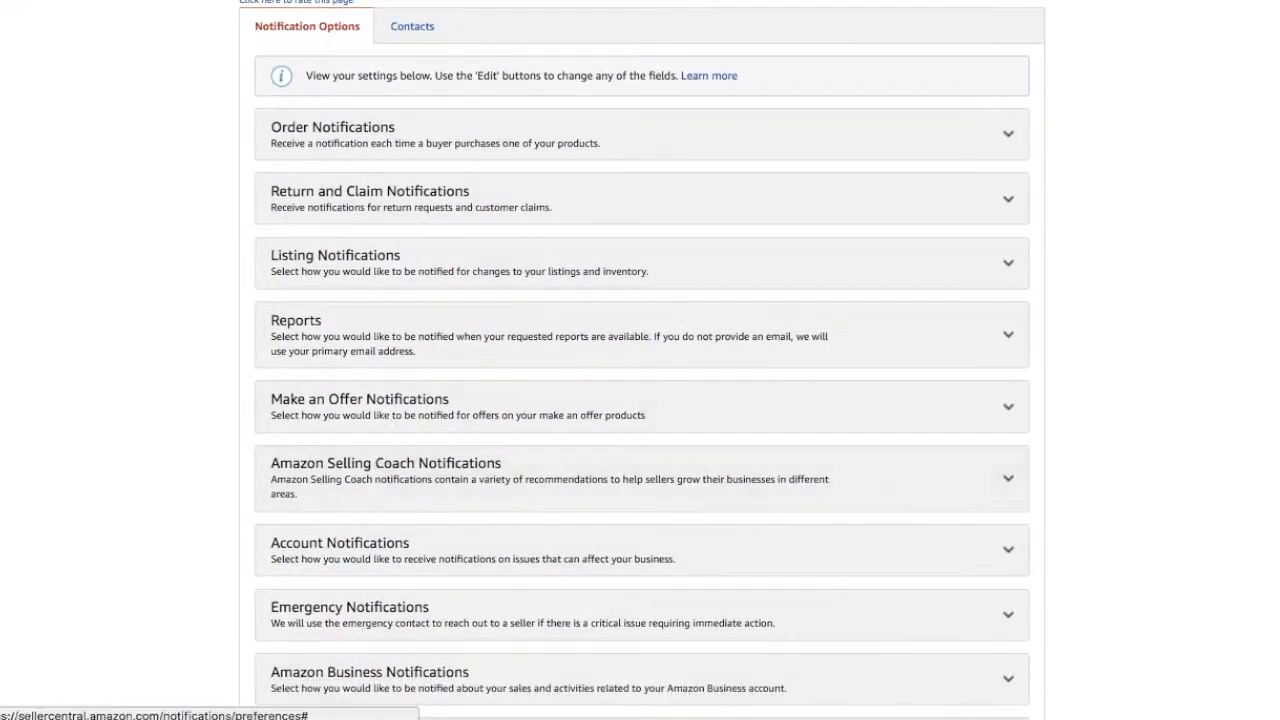